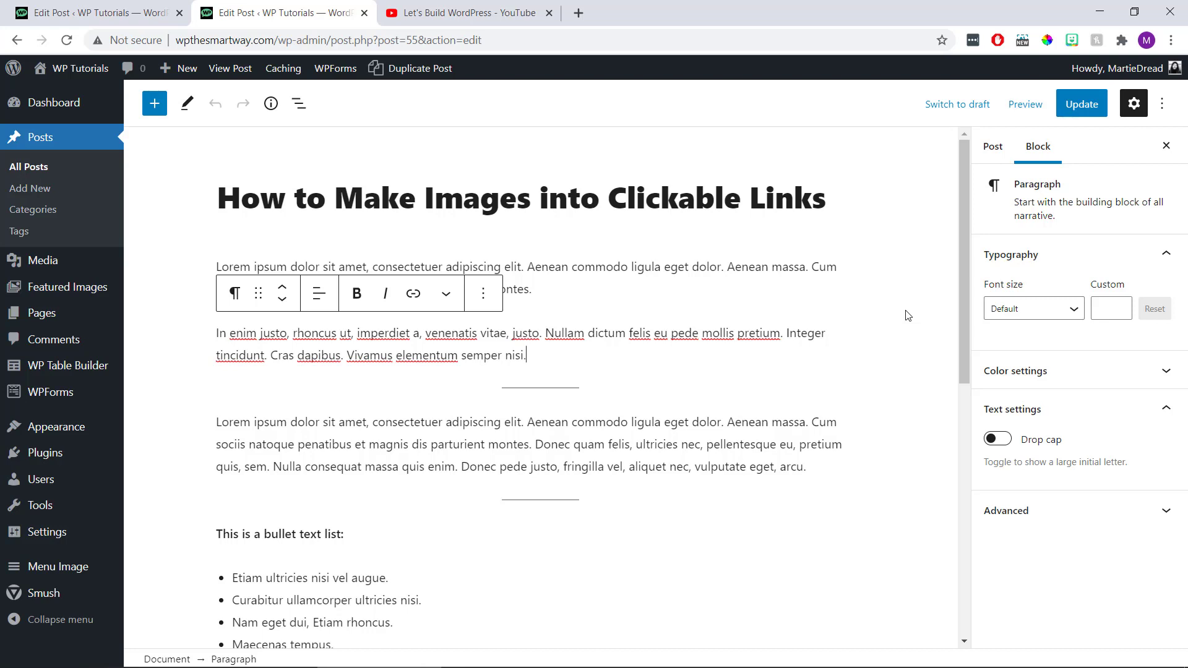
Step: Insert an Image block after the second paragraph and upload 'Contact Banner' from the desktop
key(Return)
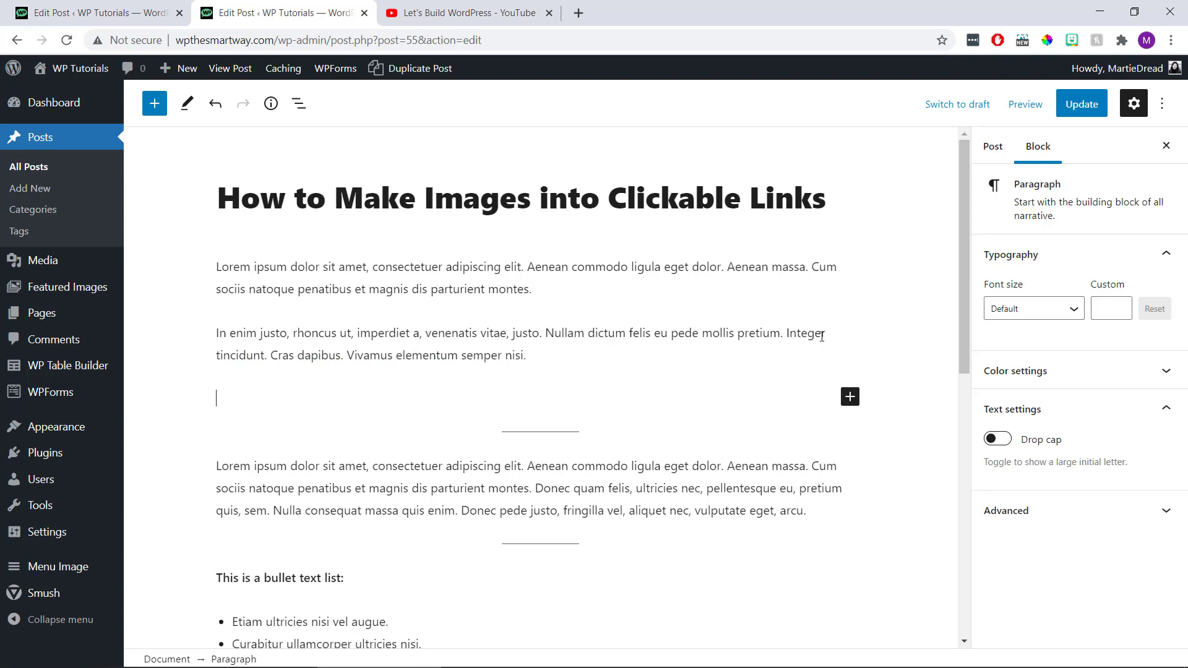
click(851, 397)
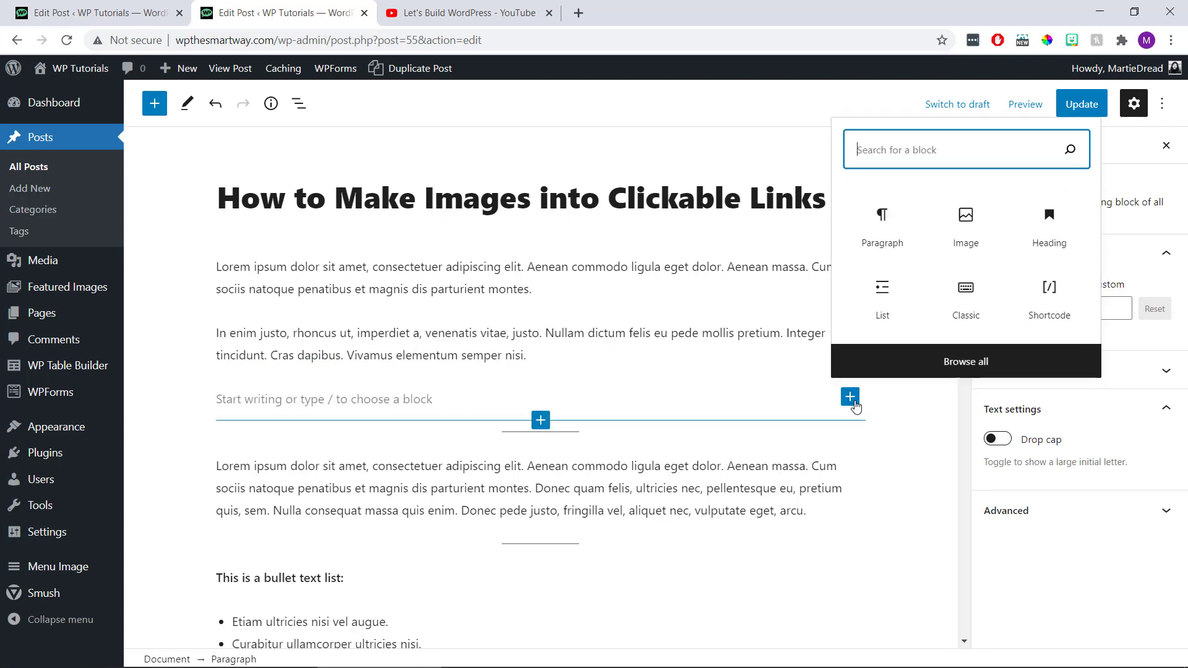
click(977, 233)
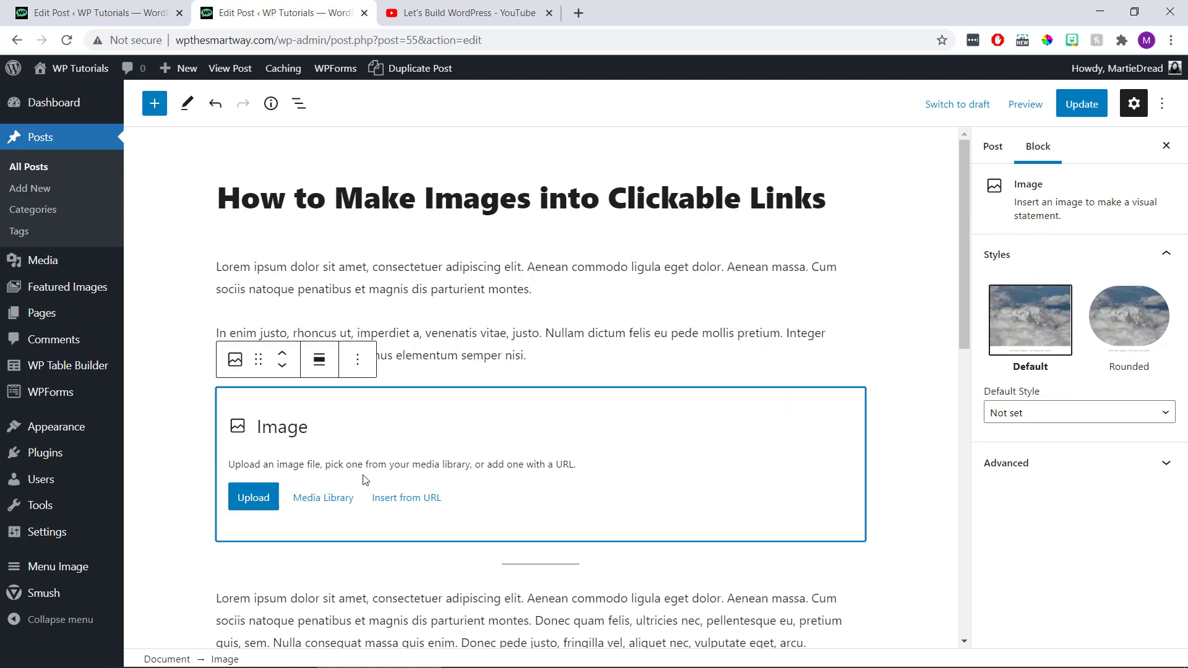
click(268, 498)
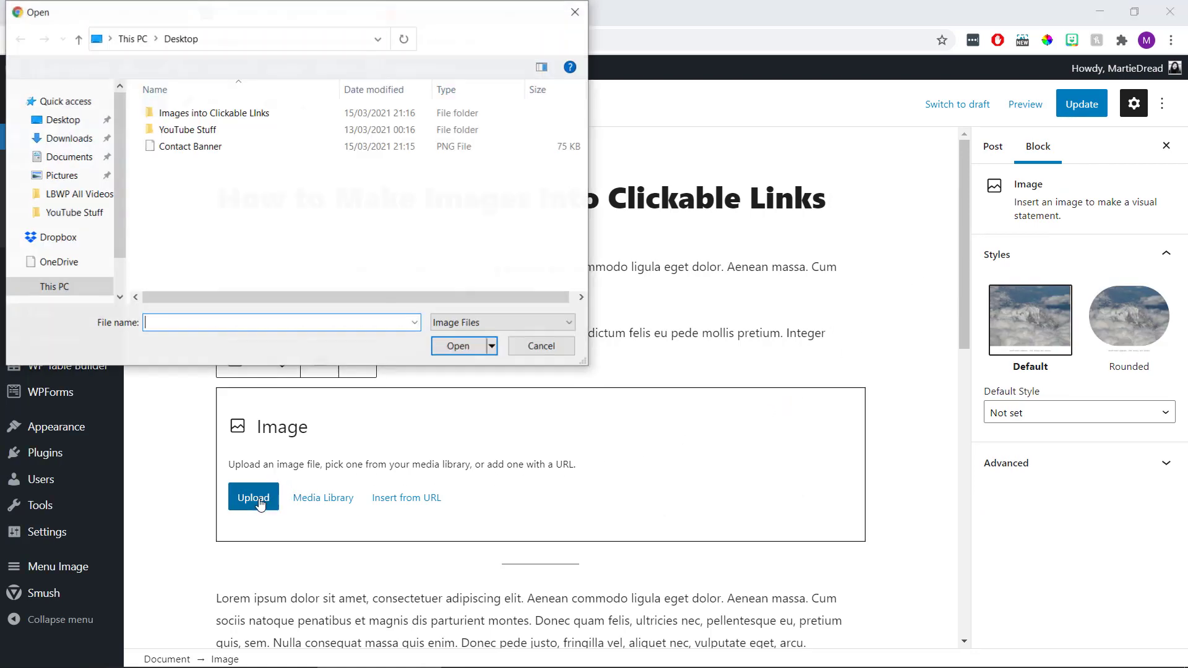
click(257, 147)
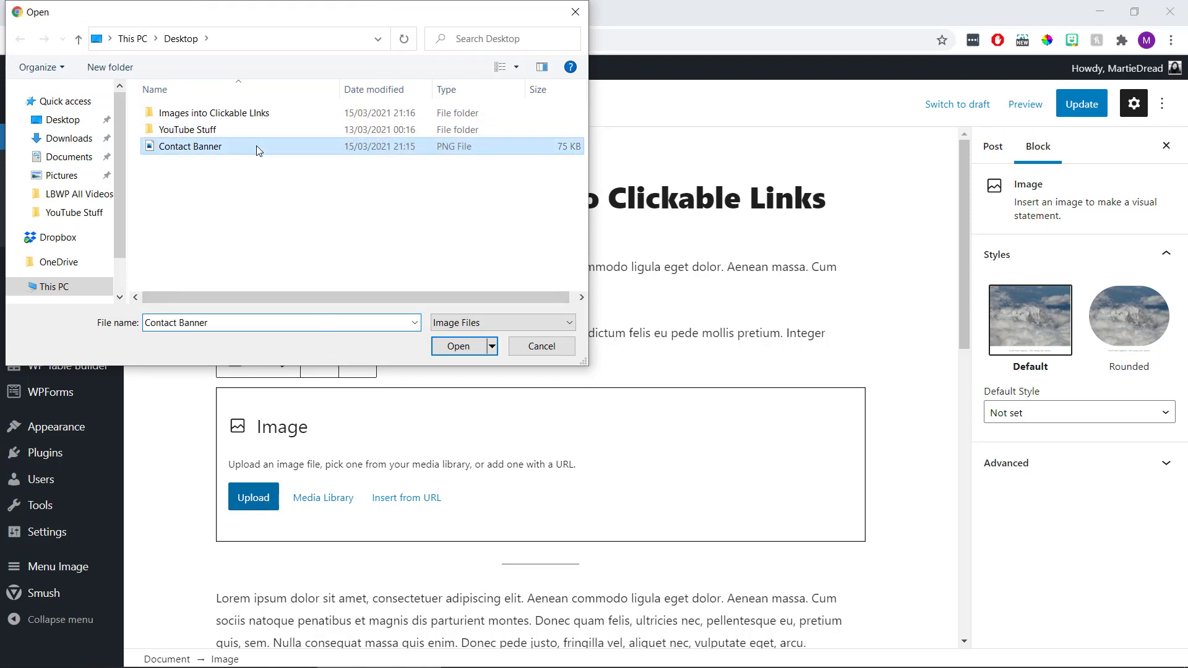
click(450, 349)
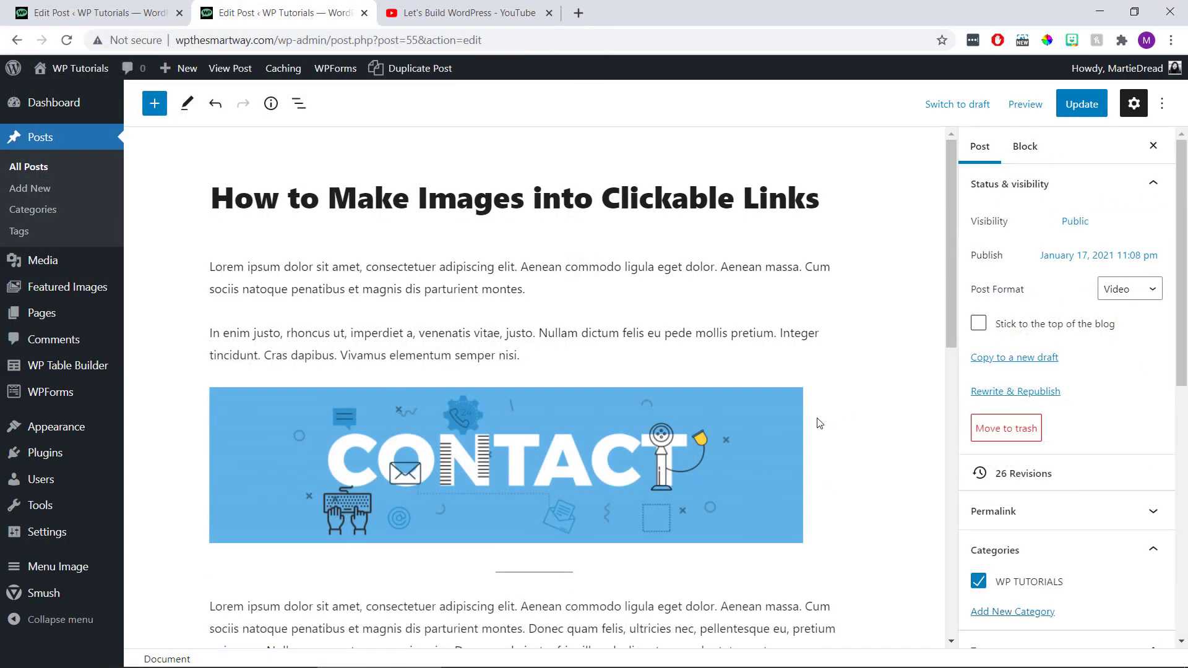
click(710, 437)
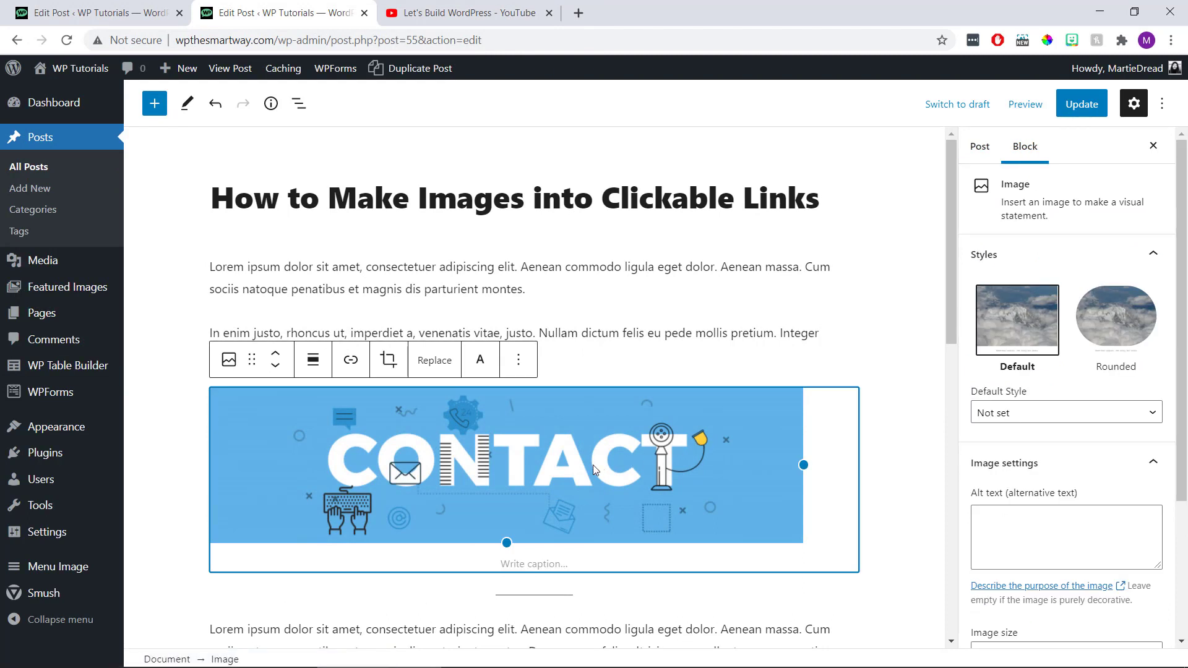
click(352, 362)
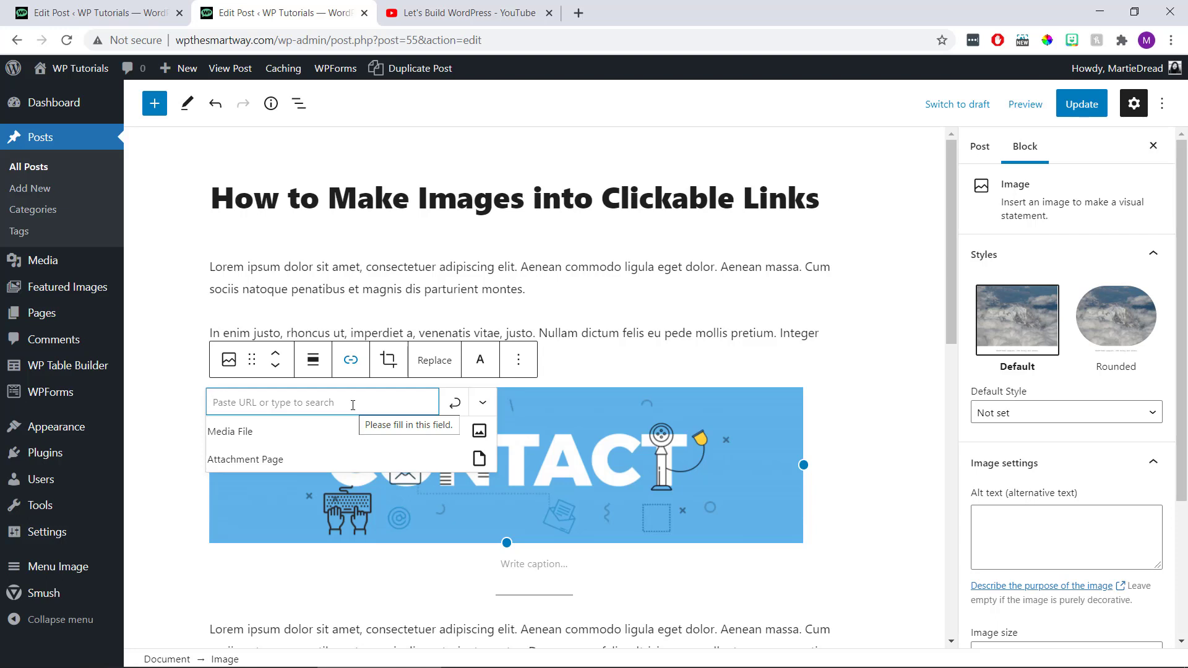
text(contact)
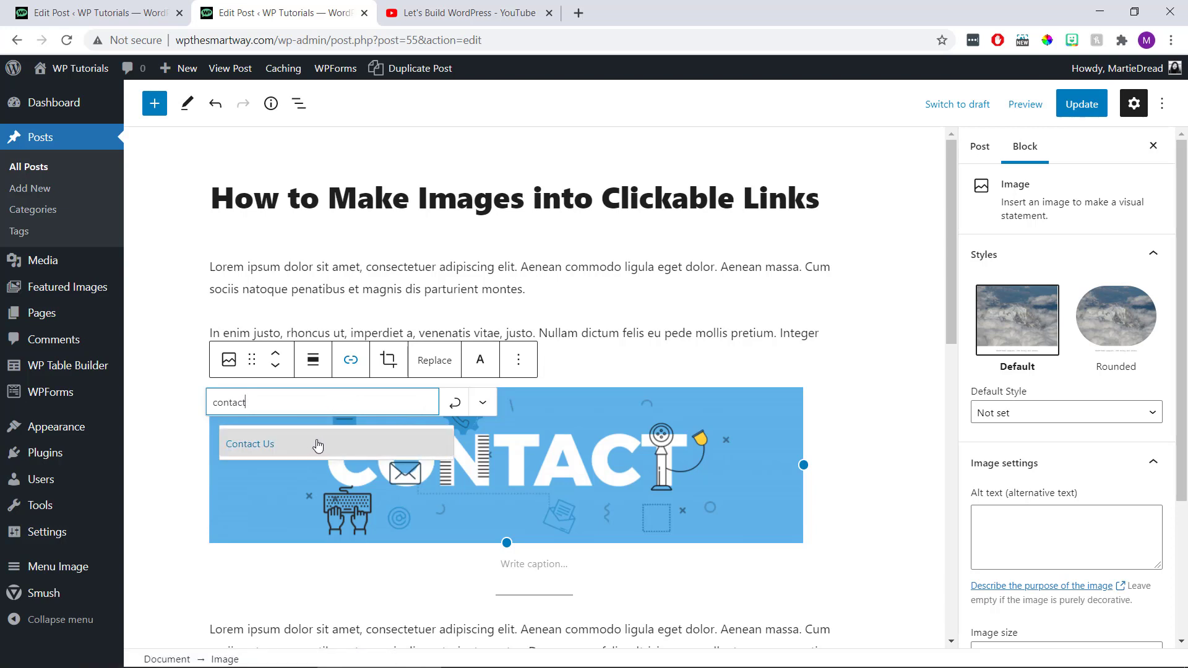
click(316, 446)
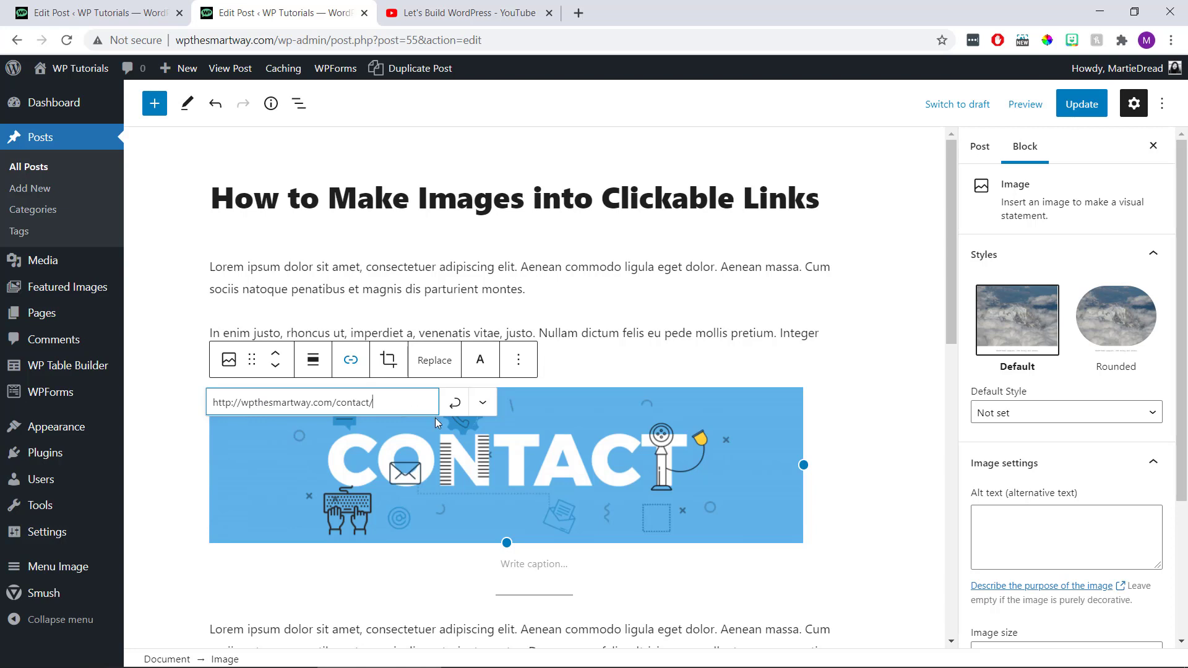
click(483, 402)
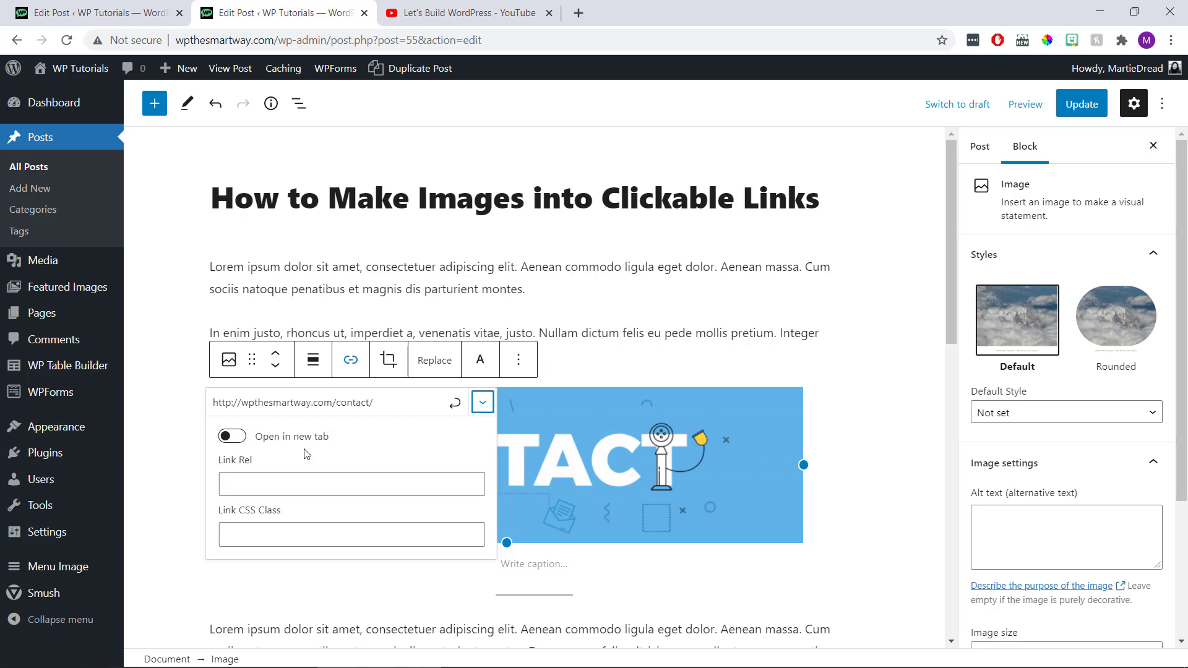
click(482, 403)
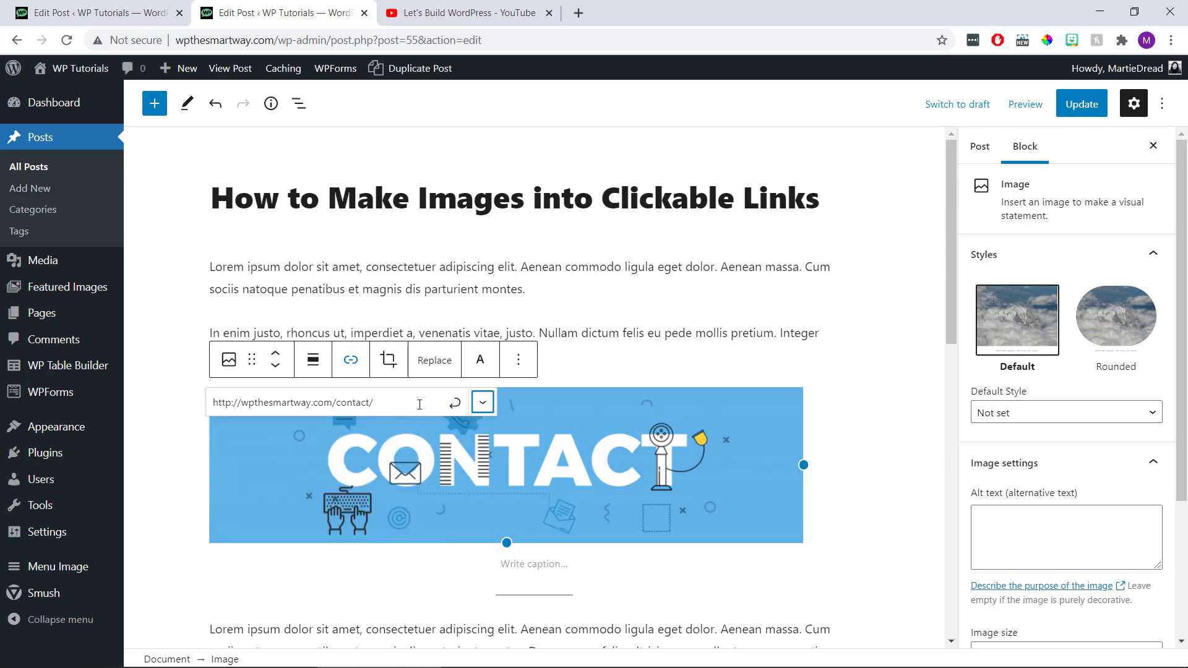
click(455, 403)
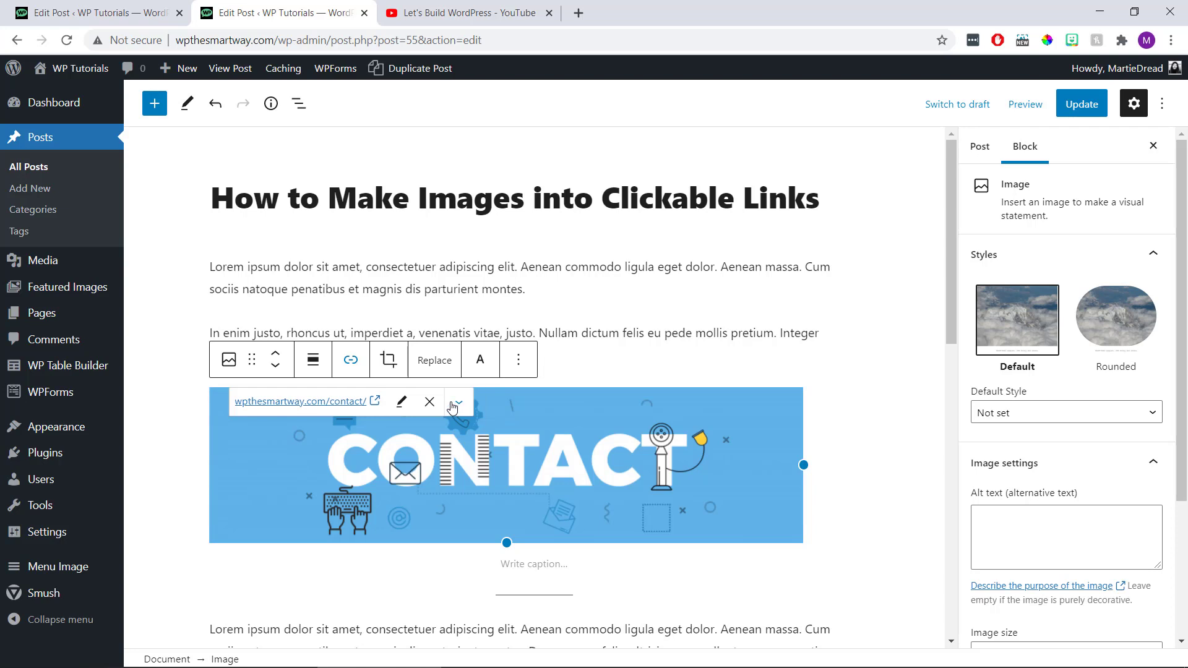
Step: Update the post with its linked banner and open the live post
click(872, 413)
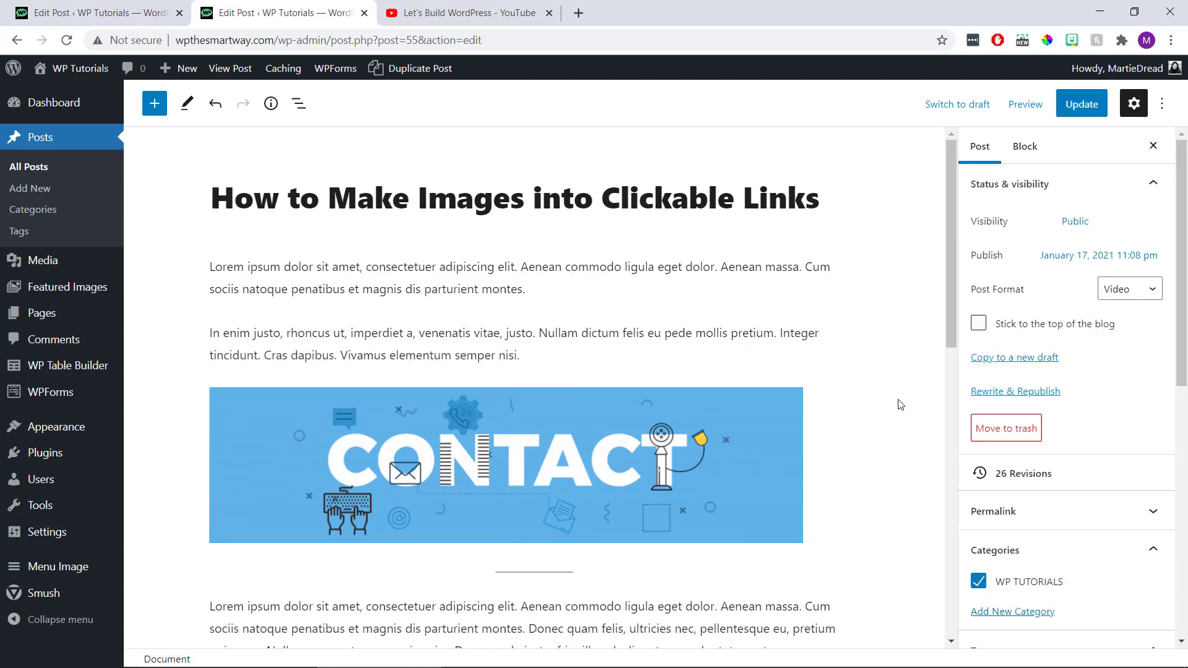
click(1077, 107)
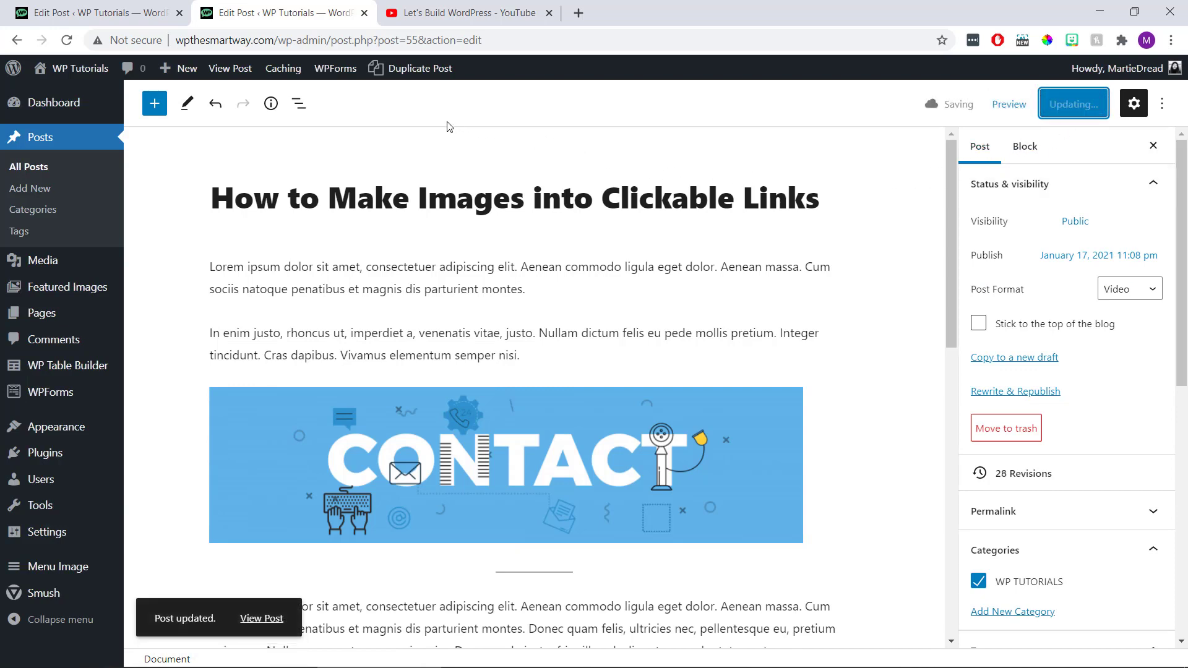
click(224, 68)
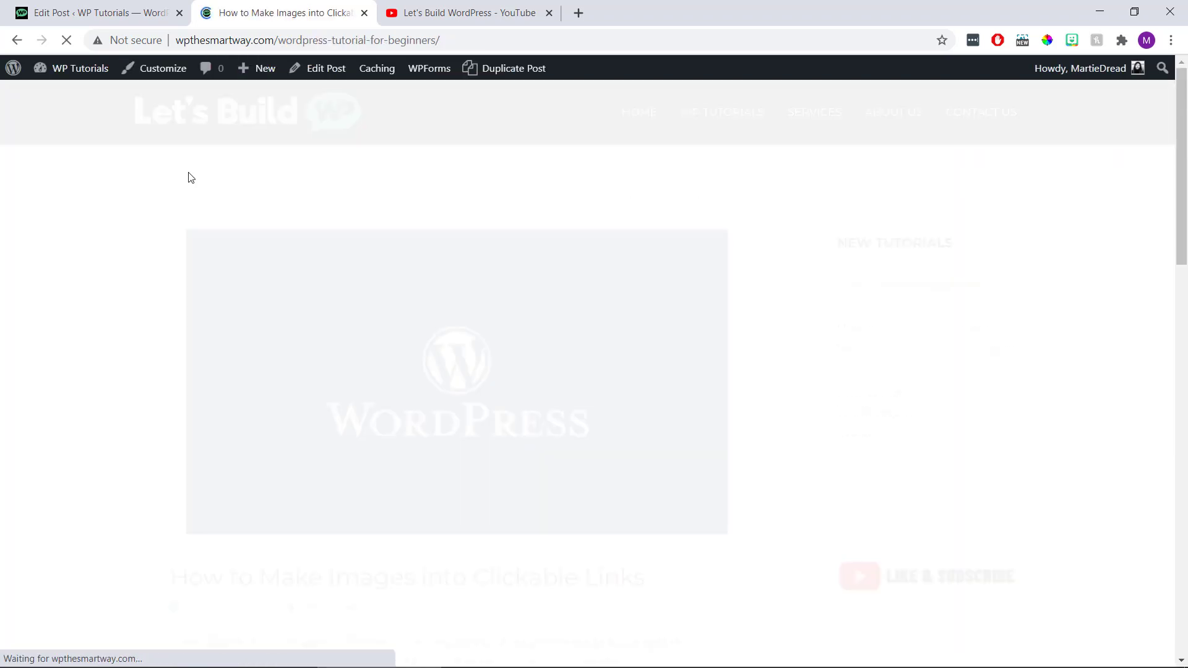
Step: Follow the CONTACT banner on the live post to reach the Contact Us page
scroll(265, 254, down, 1)
scroll(265, 254, down, 7)
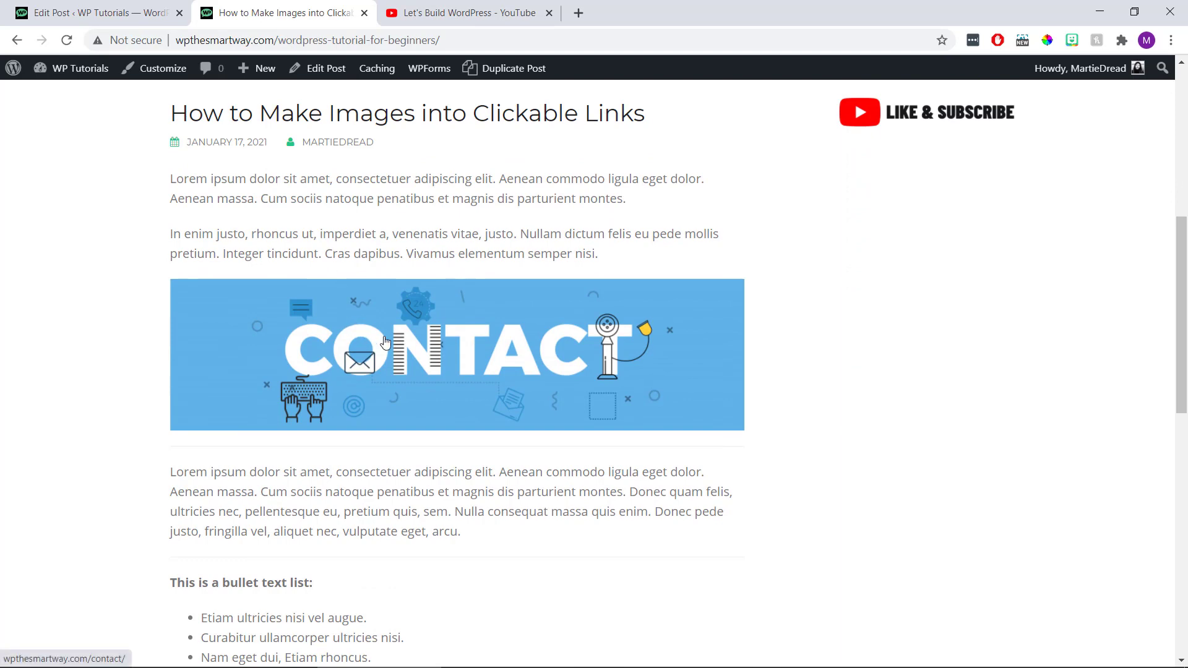
click(382, 340)
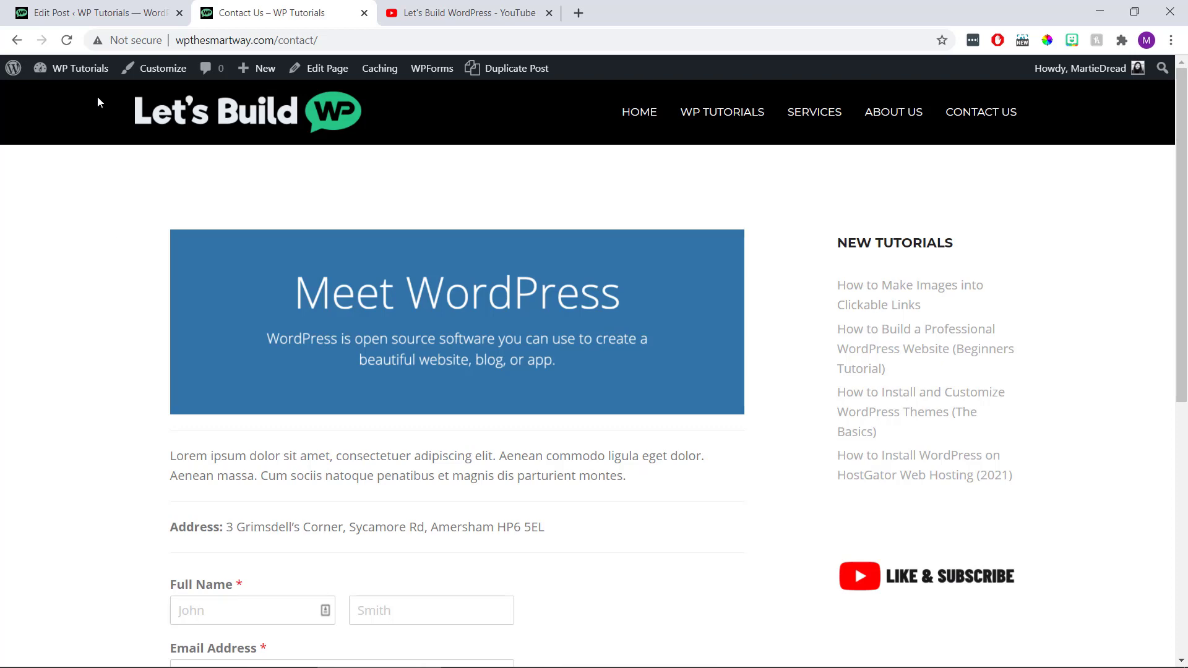
Step: Expand the sidebar Image widget on the Widgets screen, then switch to the YouTube videos tab
click(77, 76)
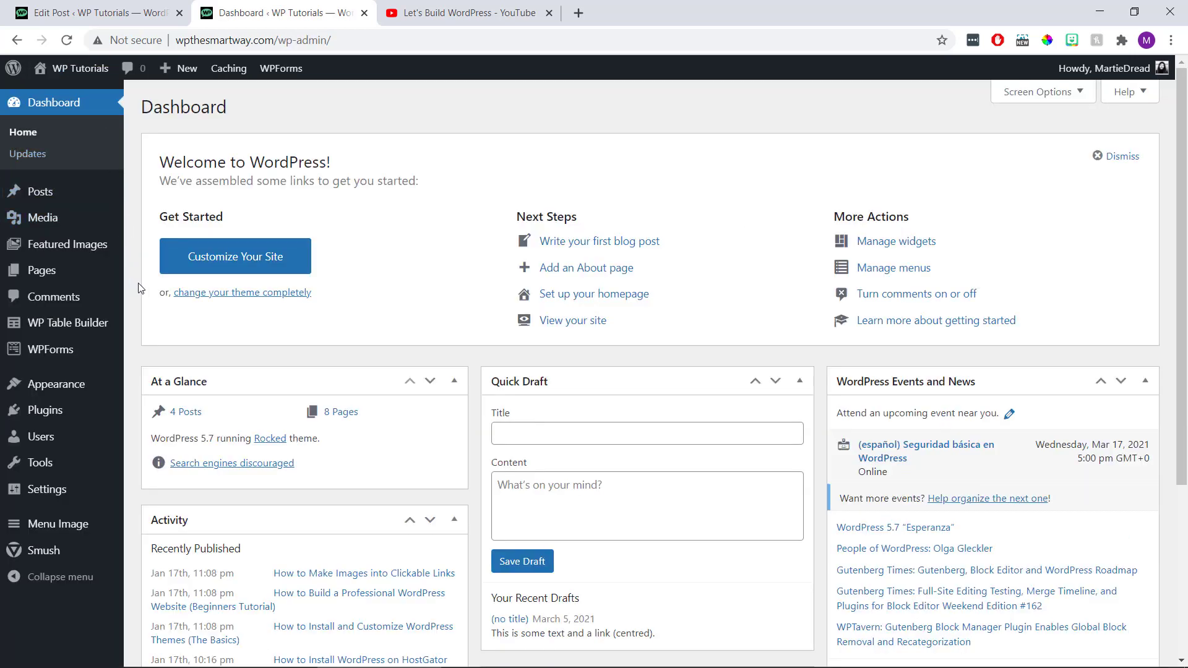
mouse_move(87, 385)
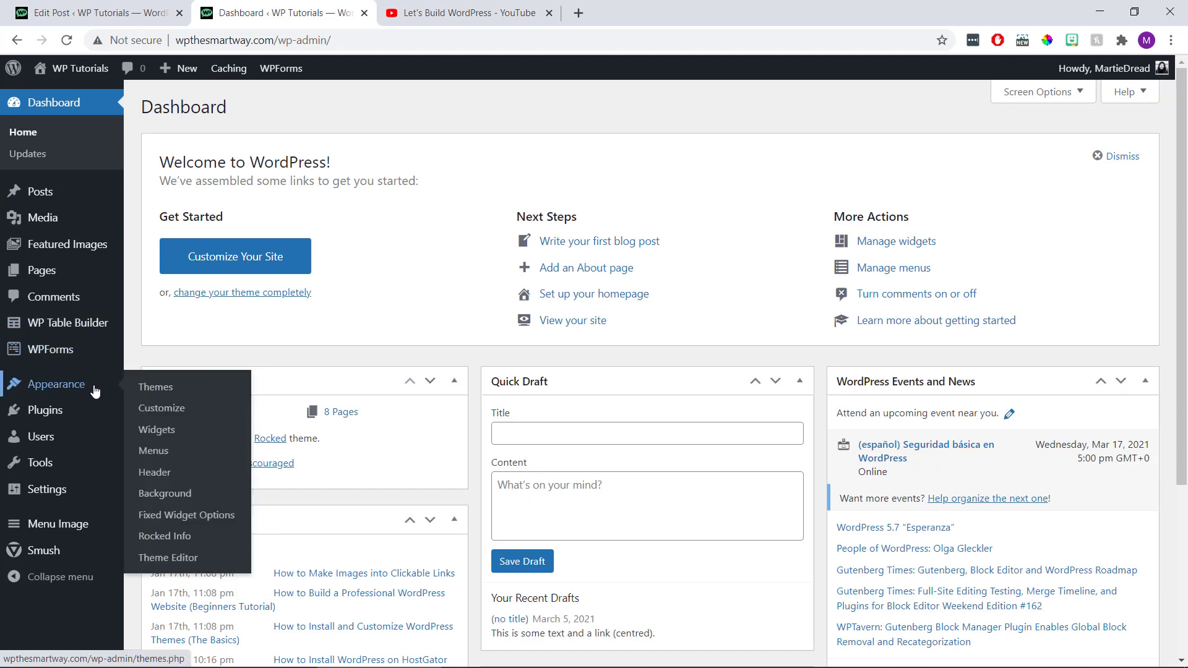
click(173, 431)
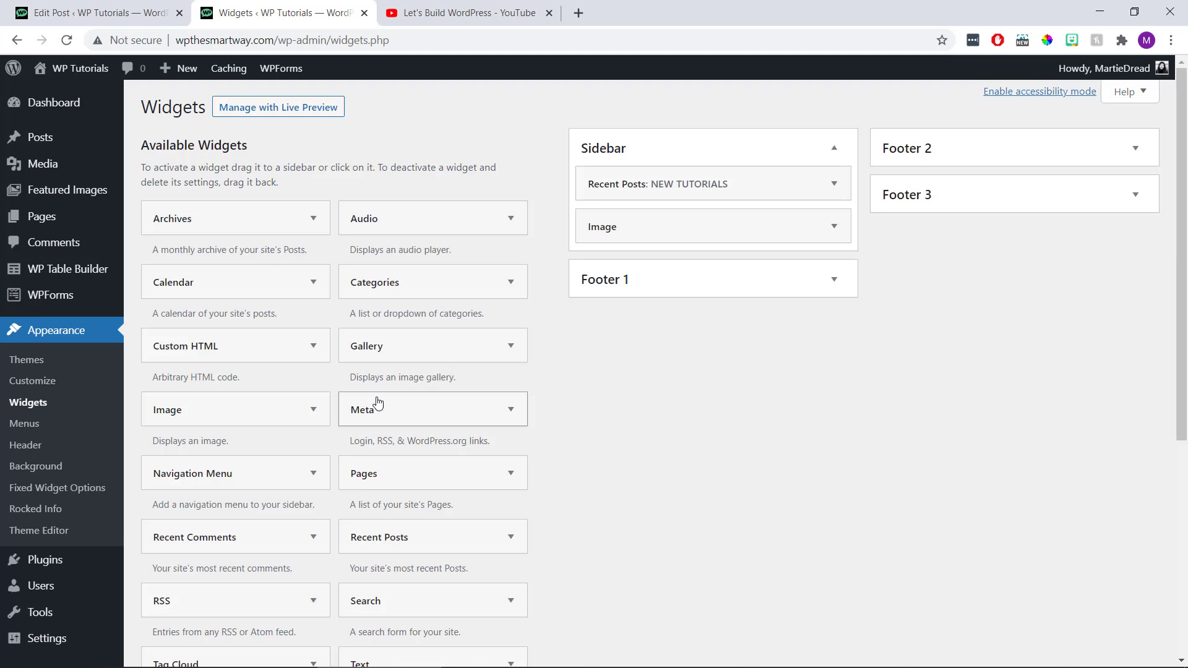
click(833, 225)
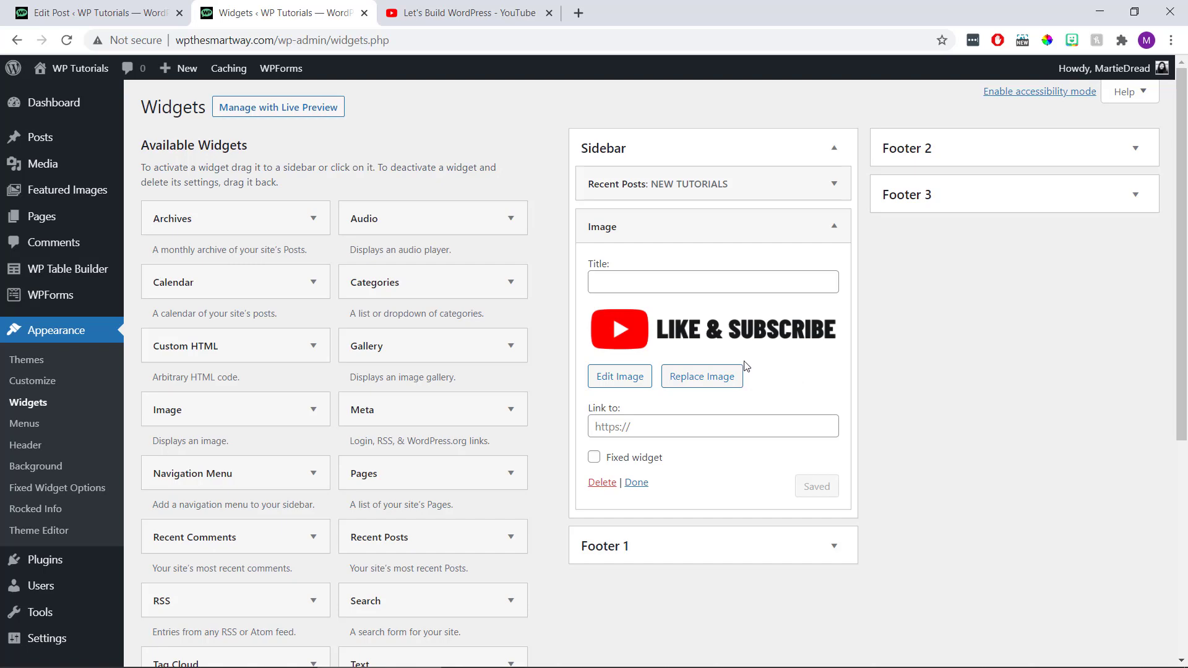
click(500, 18)
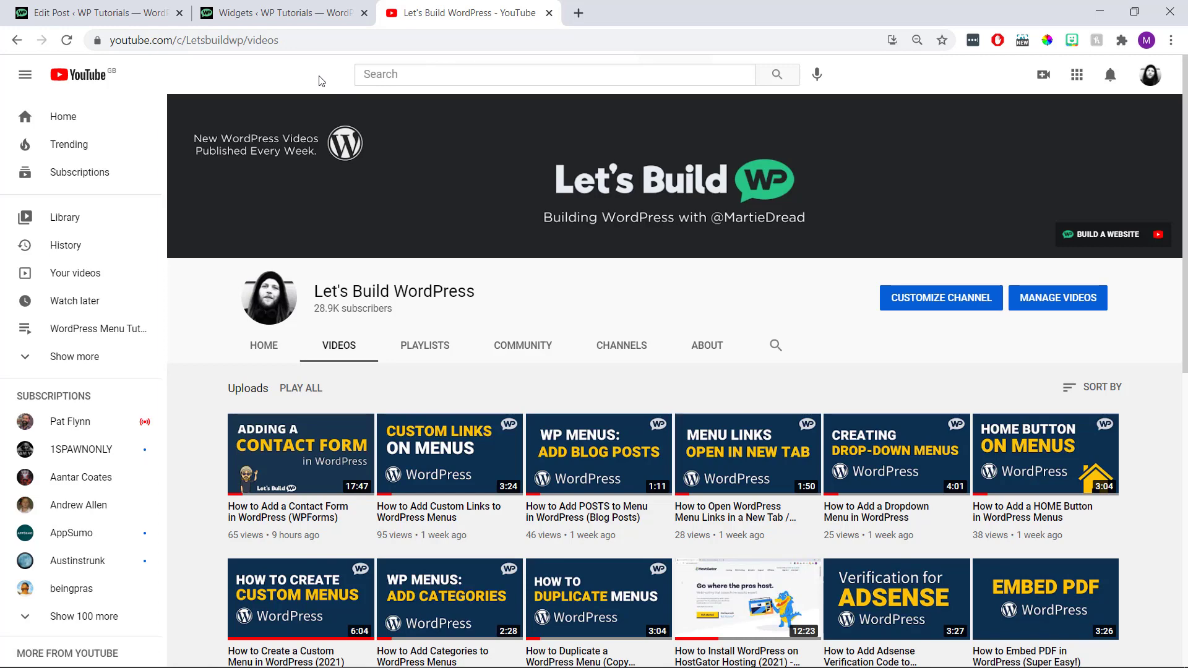
Step: Copy the YouTube channel's videos page address and go back to the WordPress Widgets tab
right_click(317, 39)
key(ctrl+c)
click(373, 122)
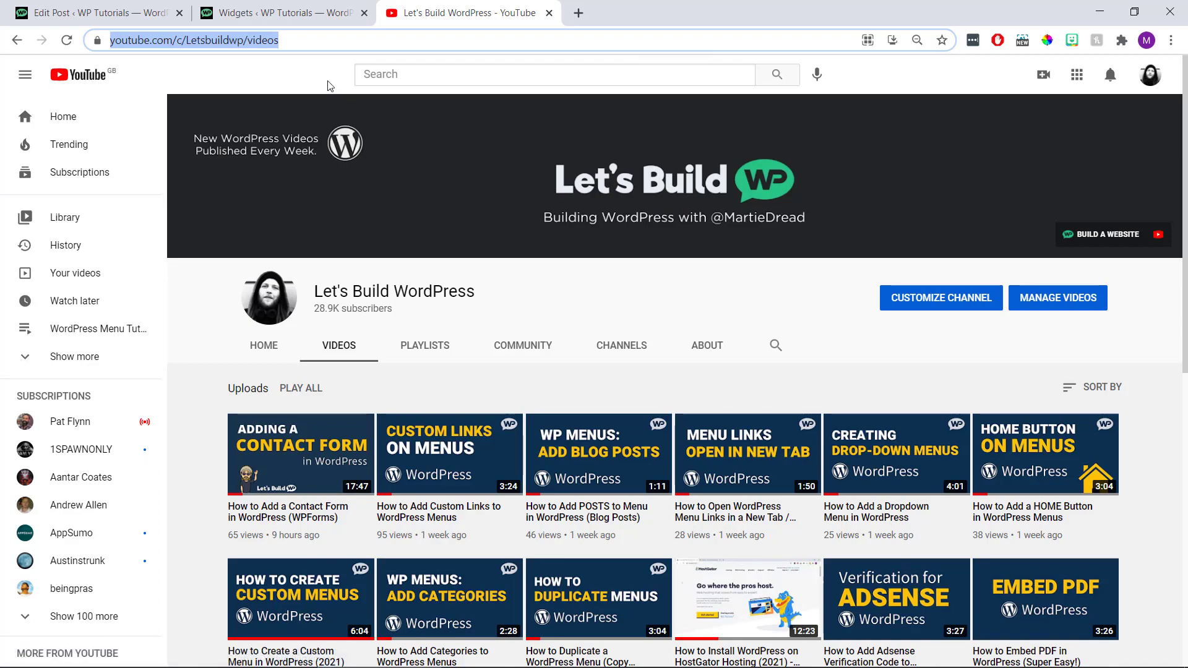
click(313, 18)
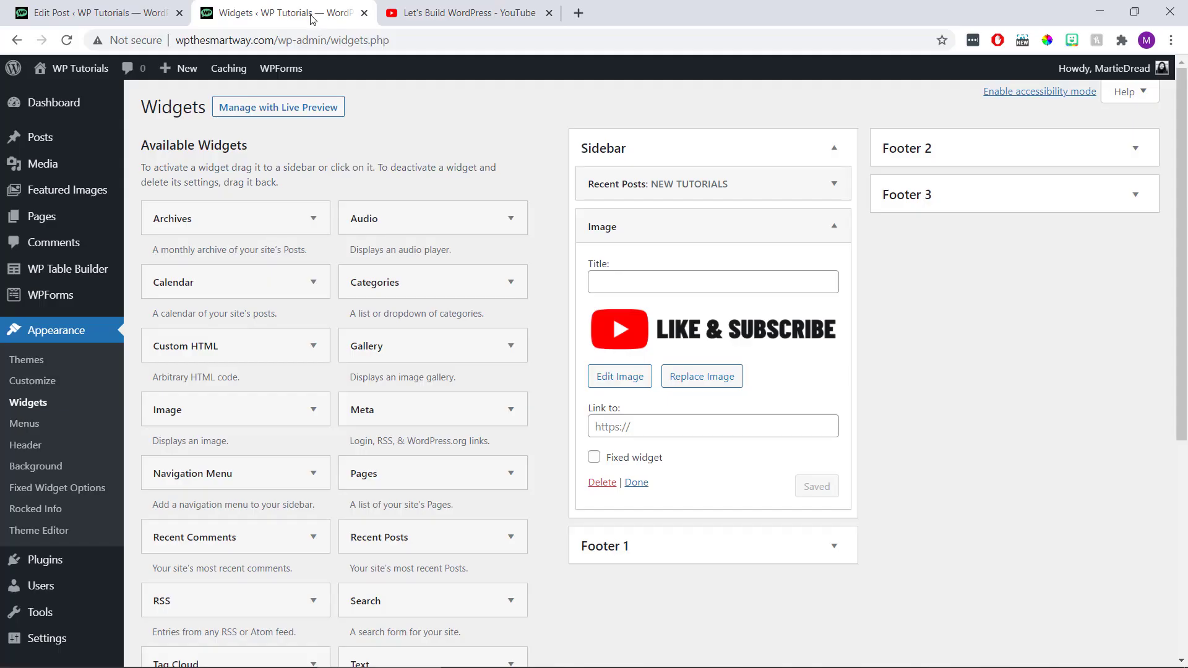
click(700, 427)
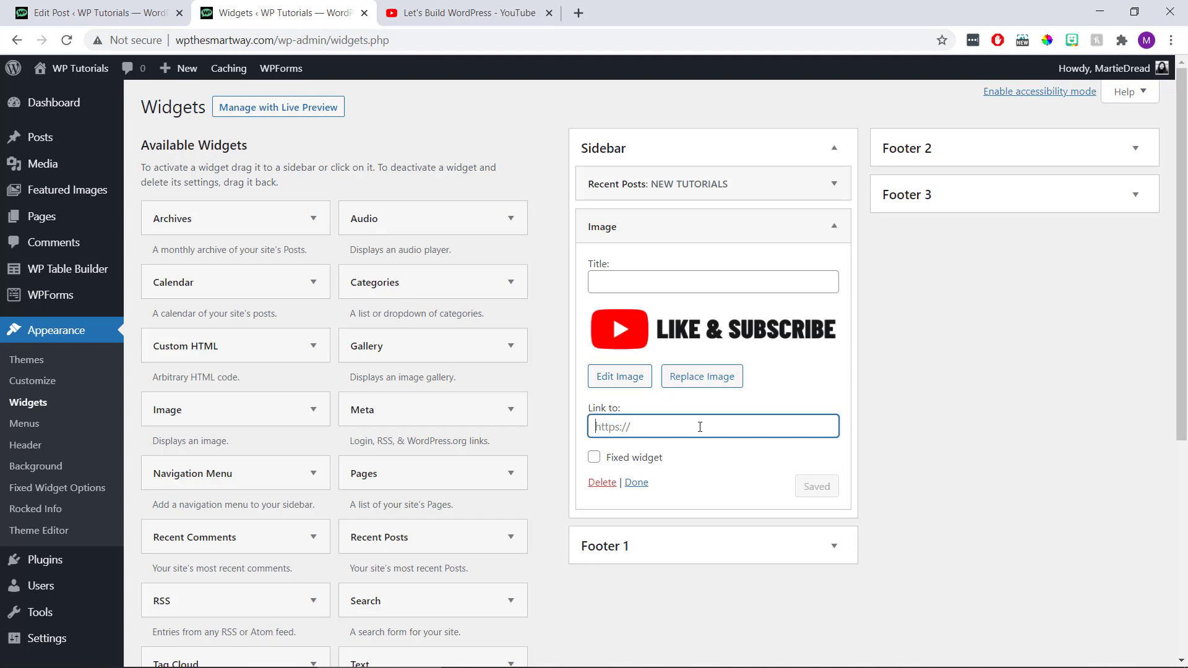
right_click(700, 427)
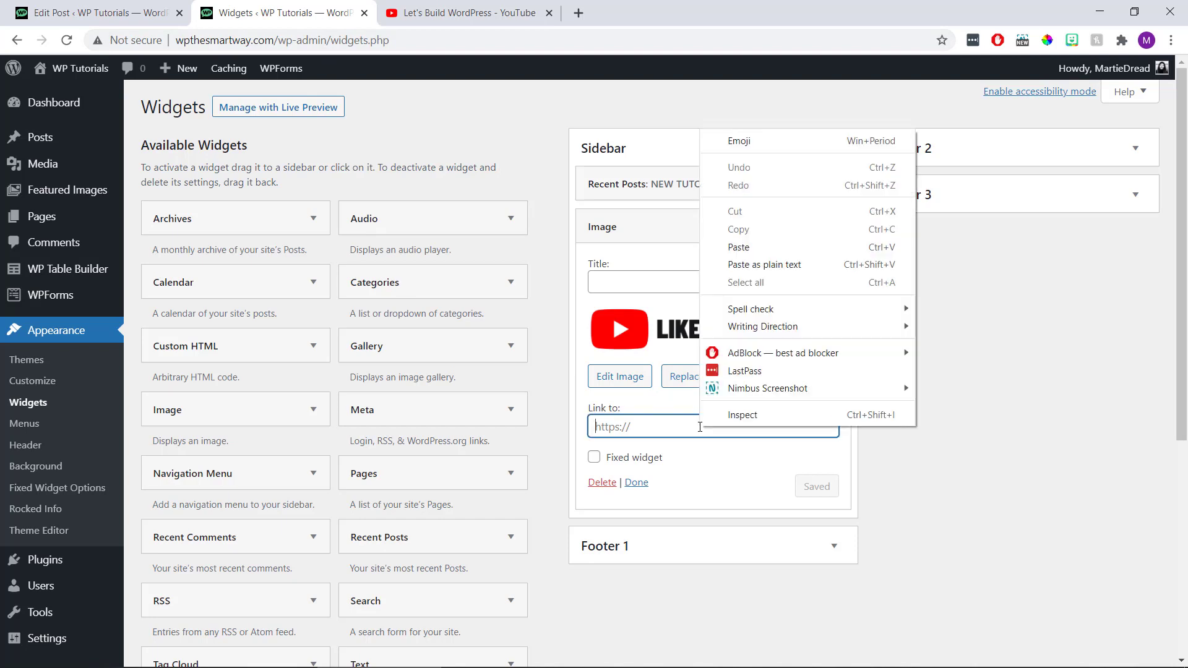
click(752, 247)
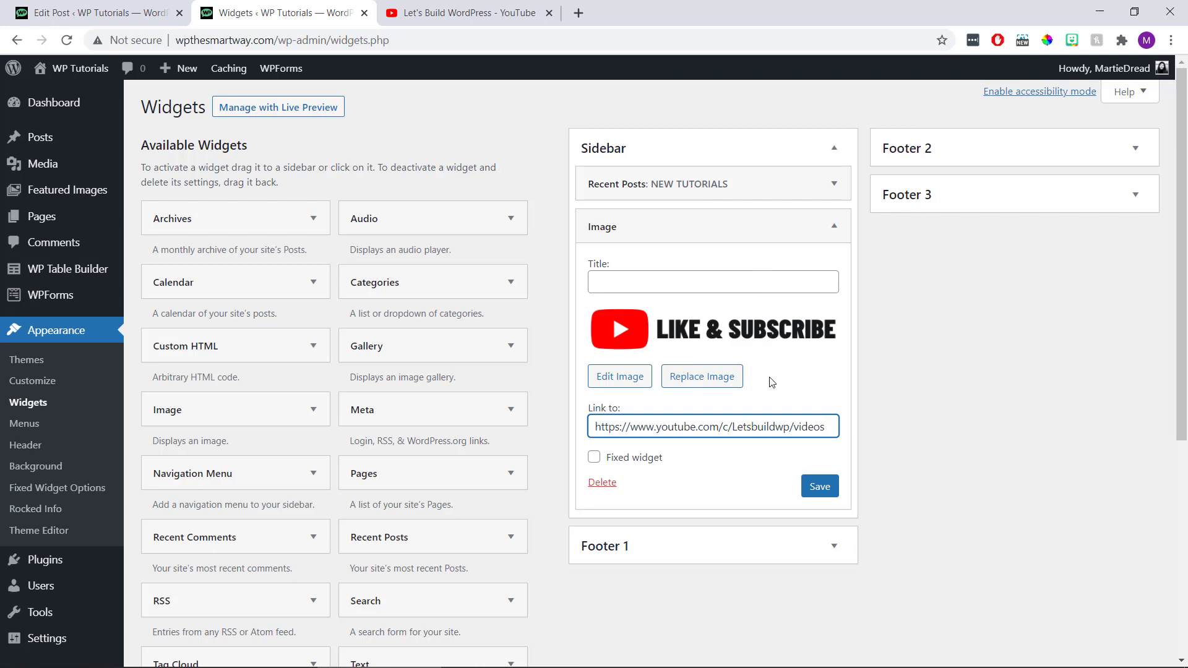
click(822, 492)
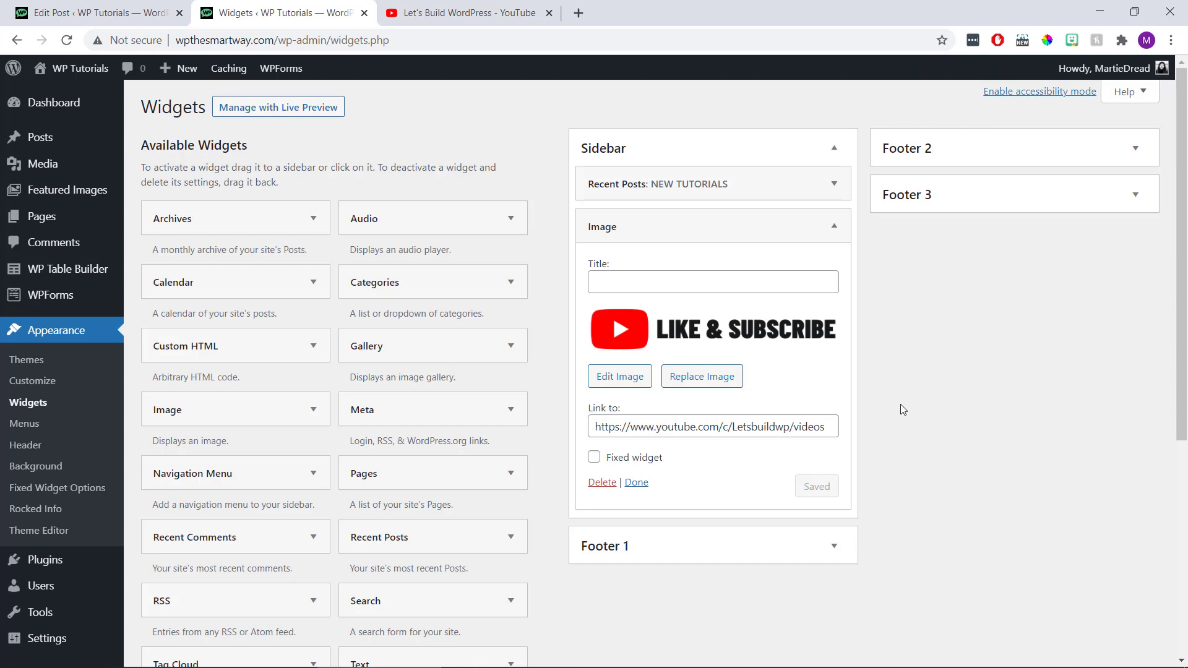
Step: Turn on 'Open link in a new tab' in the image's Advanced Options and save the widget
click(614, 375)
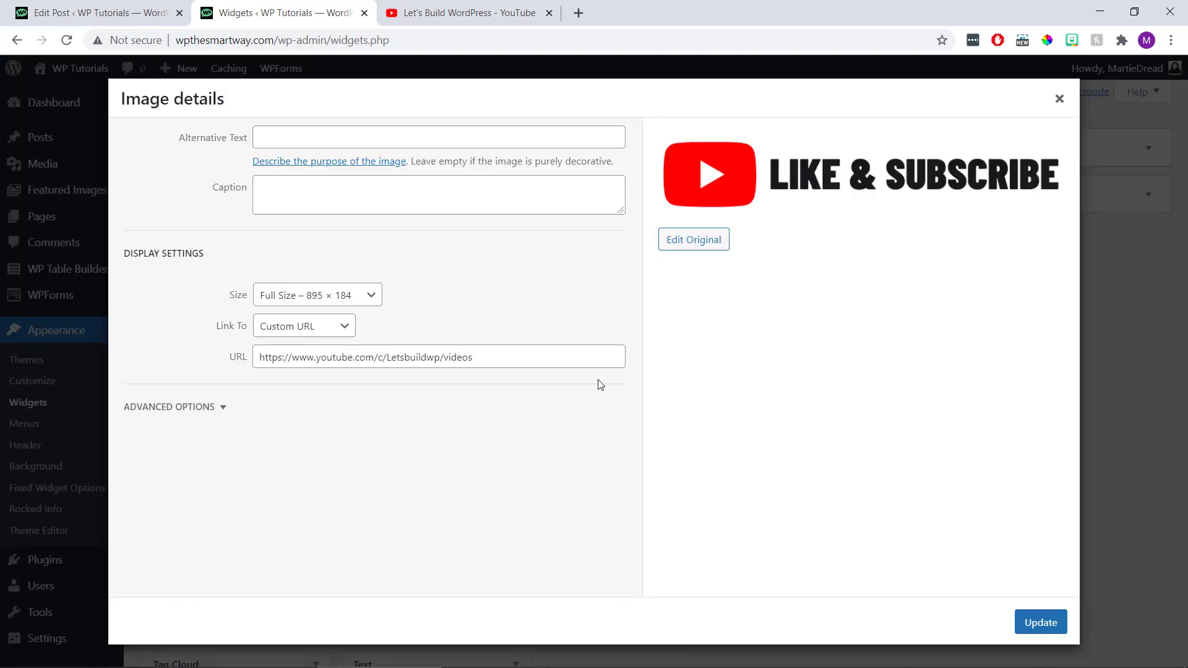
click(223, 409)
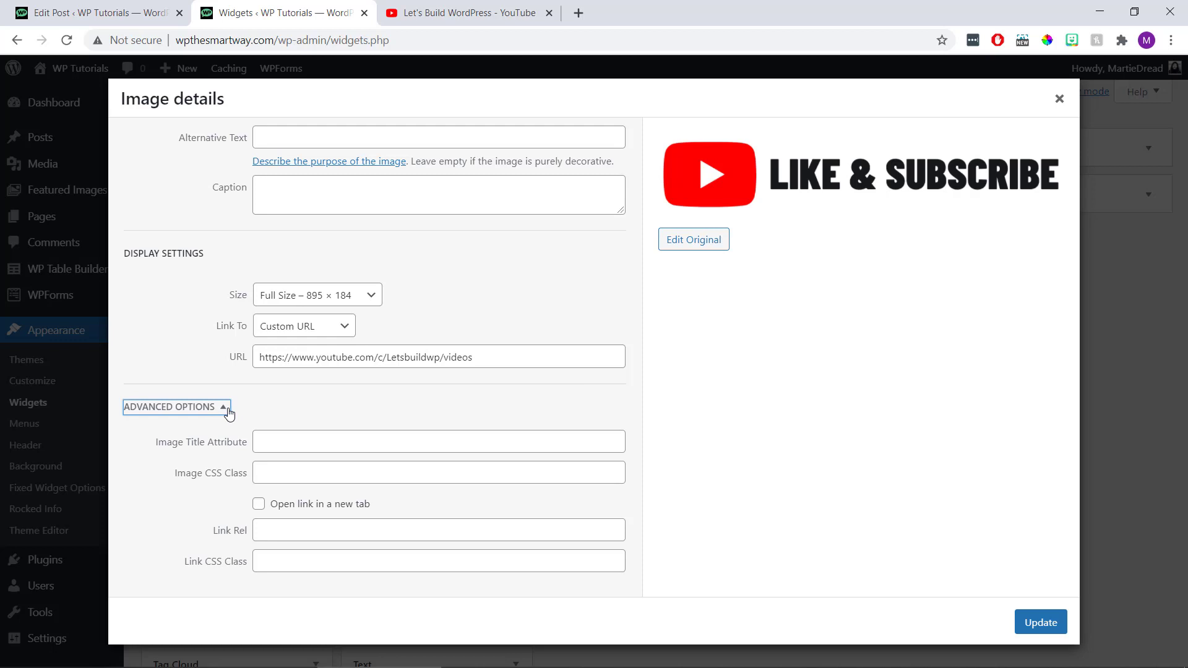
click(259, 505)
click(1034, 617)
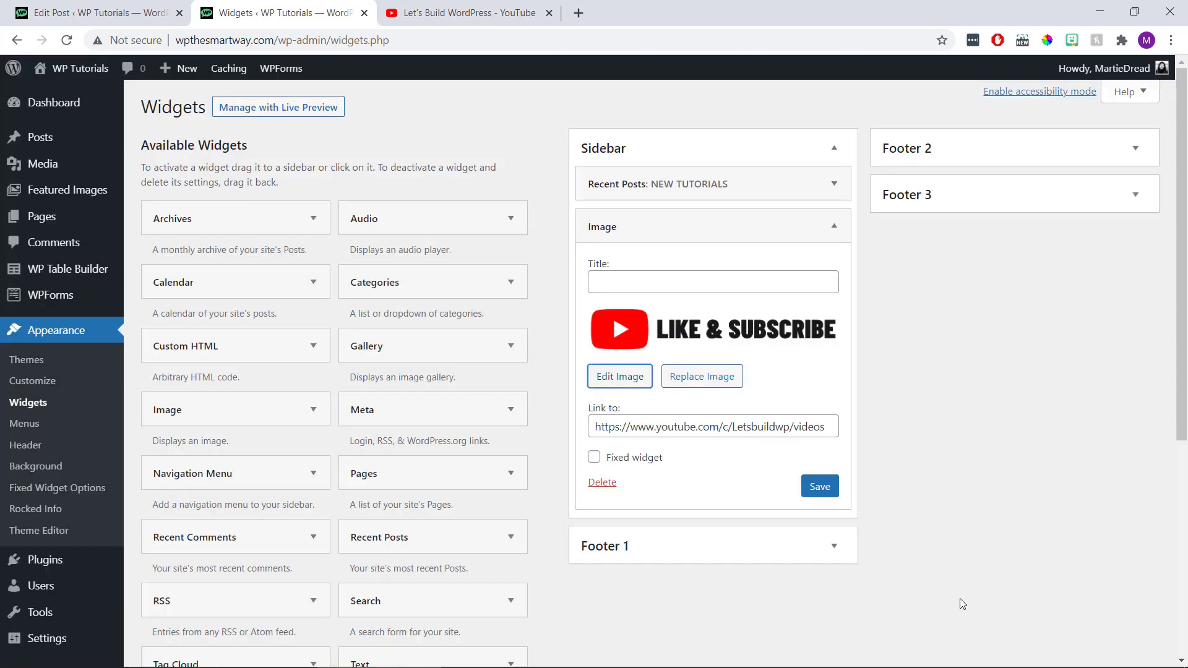
click(820, 488)
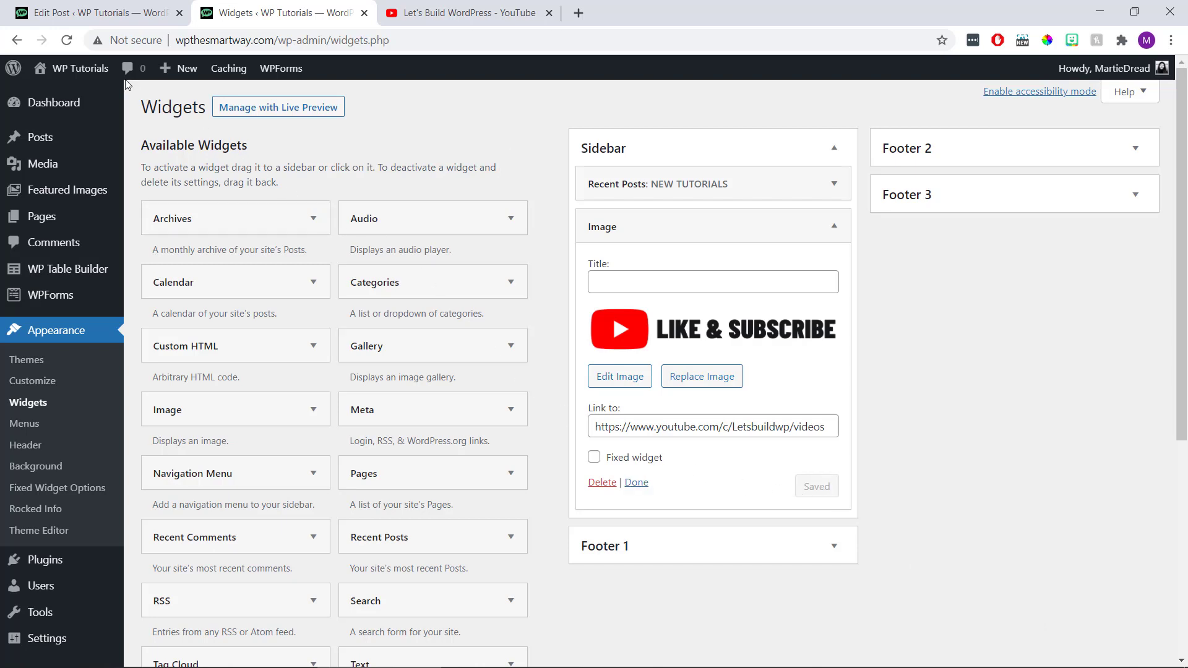
Step: Visit the live site and click the sidebar Like & Subscribe image to open YouTube
click(93, 72)
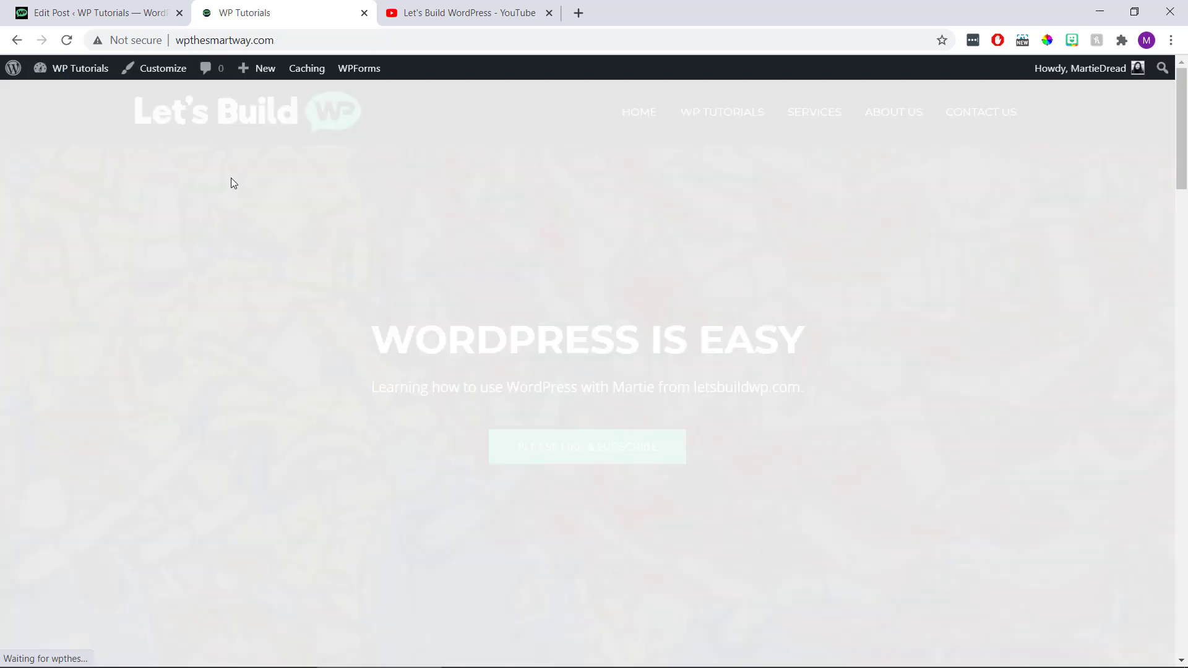
scroll(792, 321, down, 8)
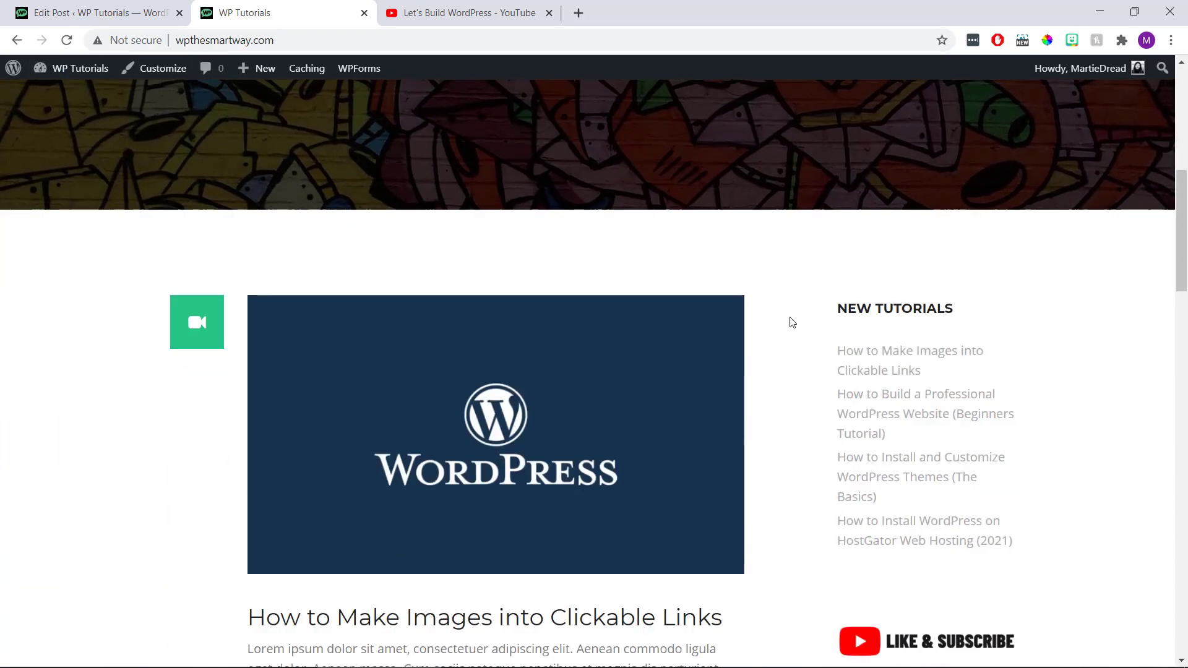
scroll(791, 321, down, 4)
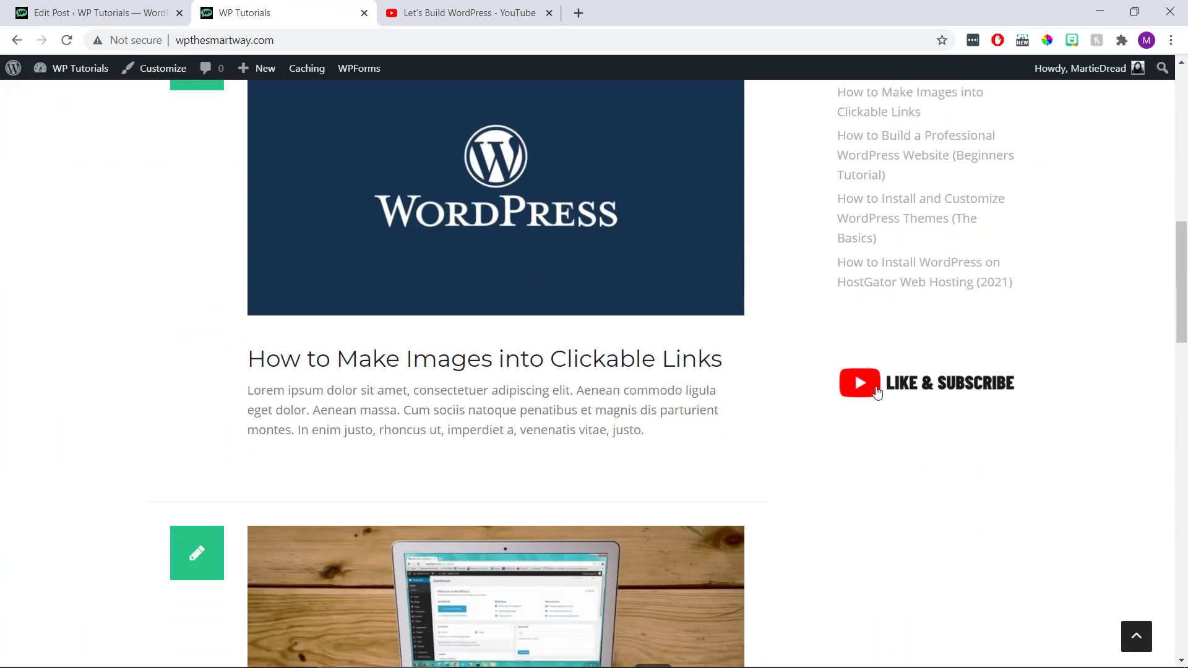
click(878, 392)
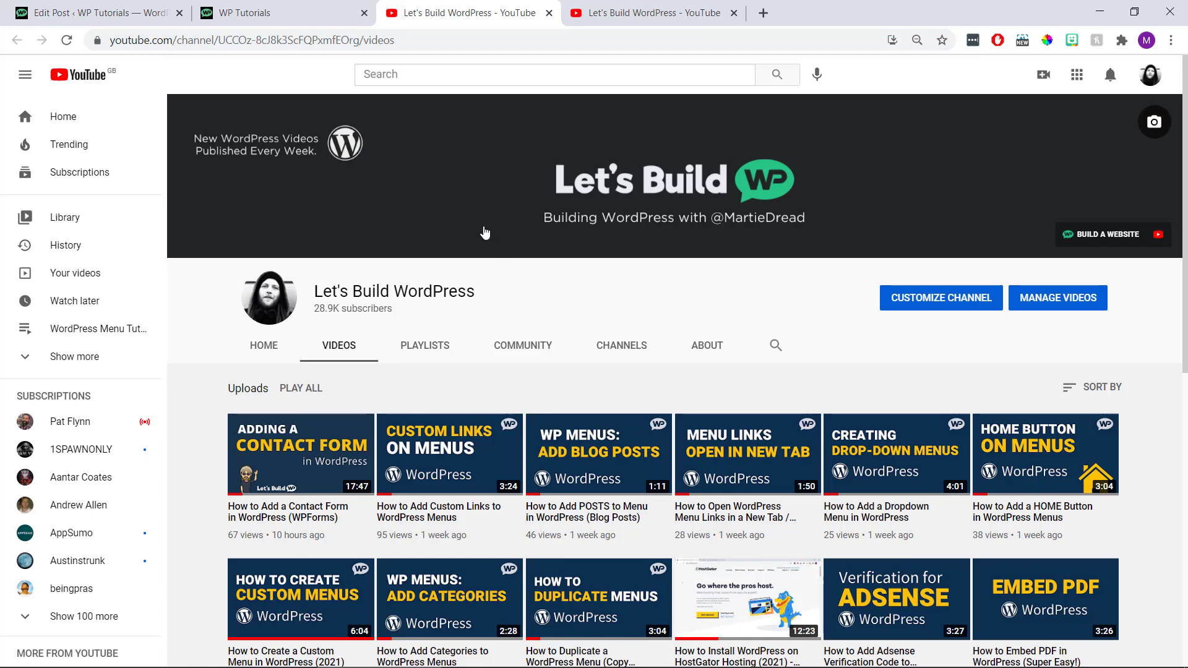
Step: Close both YouTube tabs and return to the top of the live site
click(550, 13)
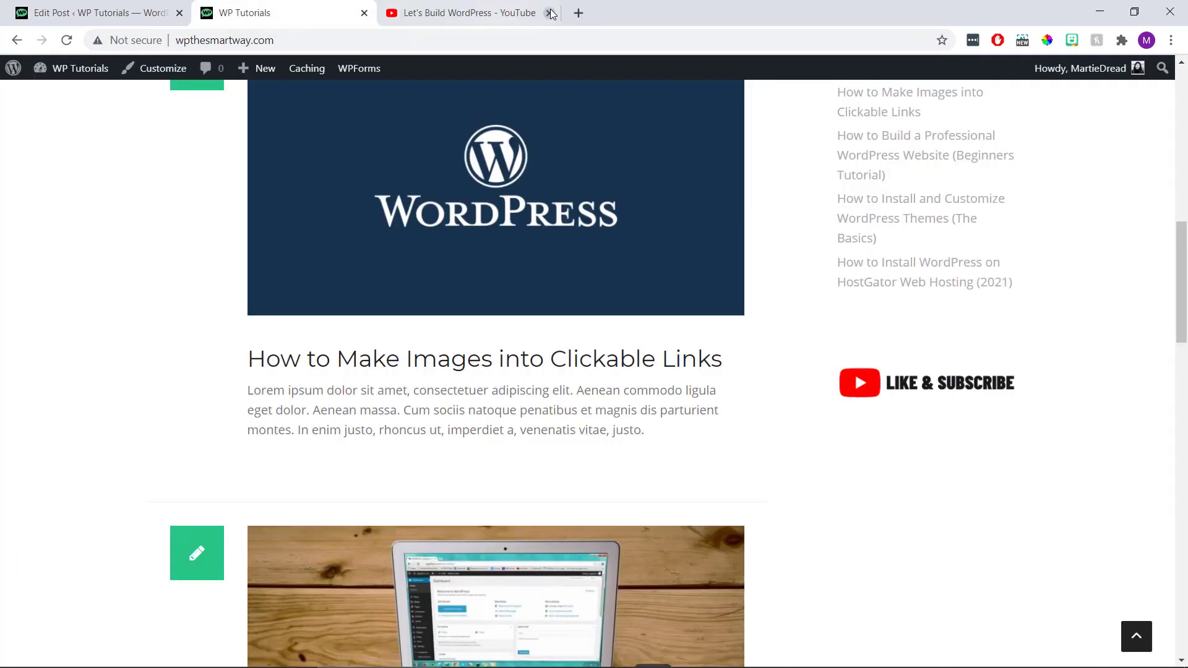
click(548, 13)
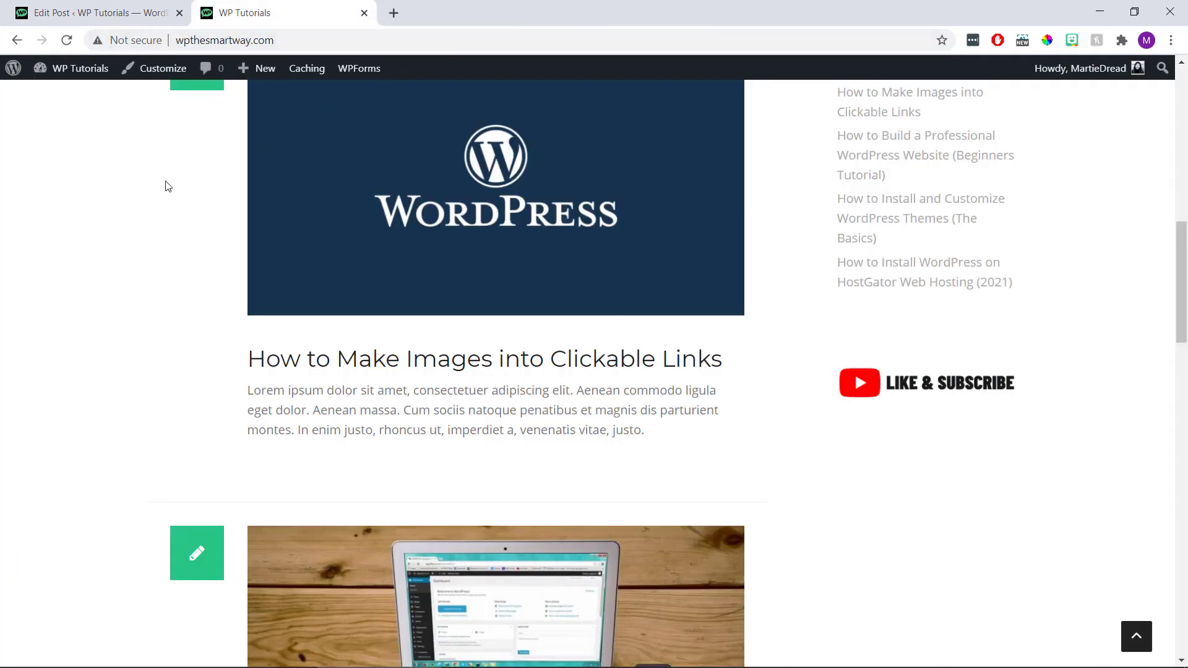
scroll(64, 215, up, 1)
scroll(64, 214, up, 1)
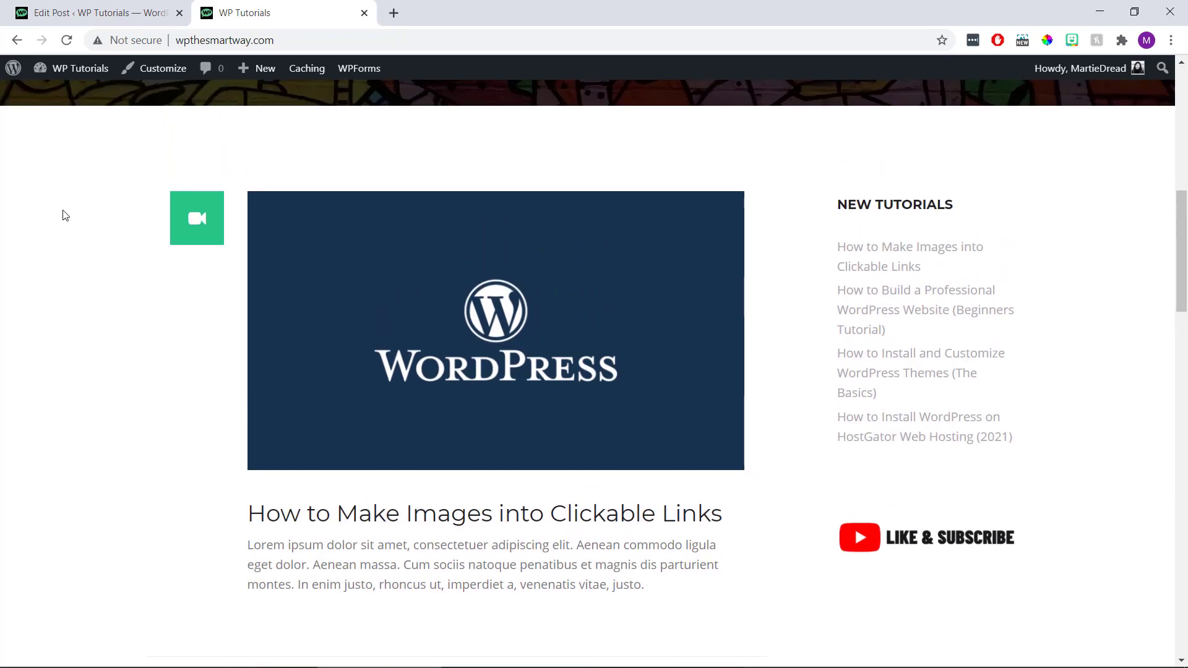